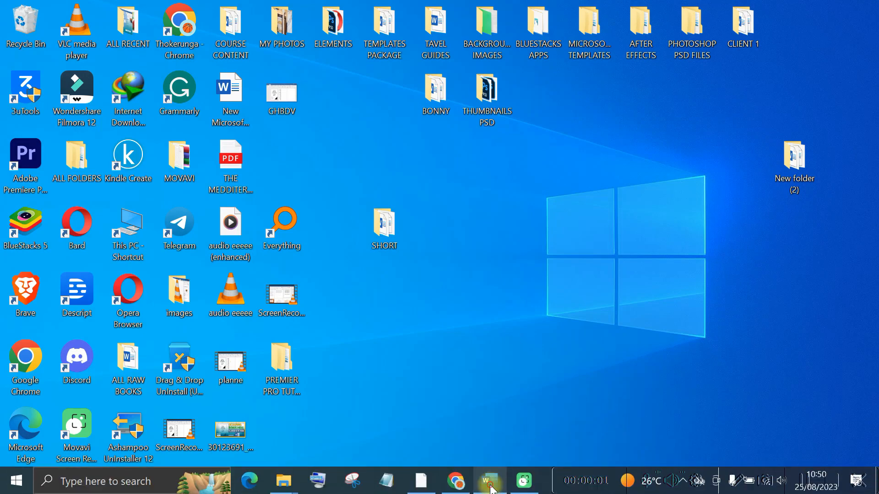
- Restore the Word document window from the taskbar
click(490, 482)
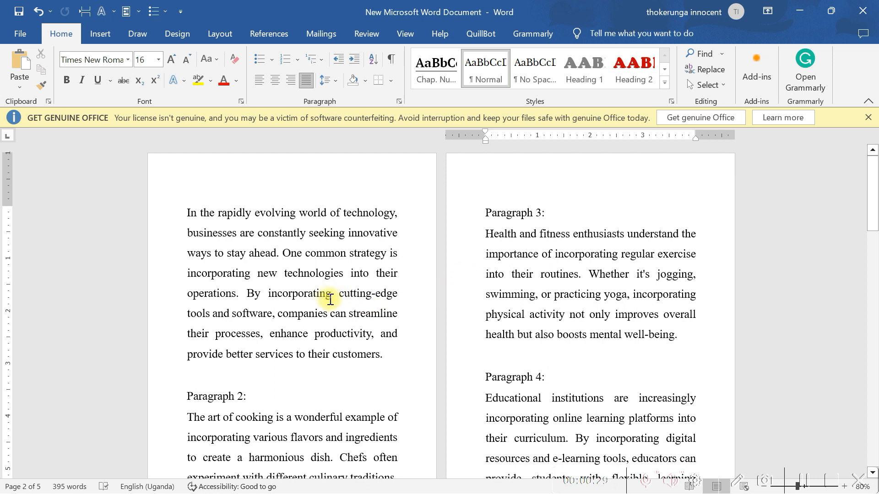
- Select the word 'incorporating' in the first and third paragraphs to prepare it as the search term
drag(331, 295, 267, 298)
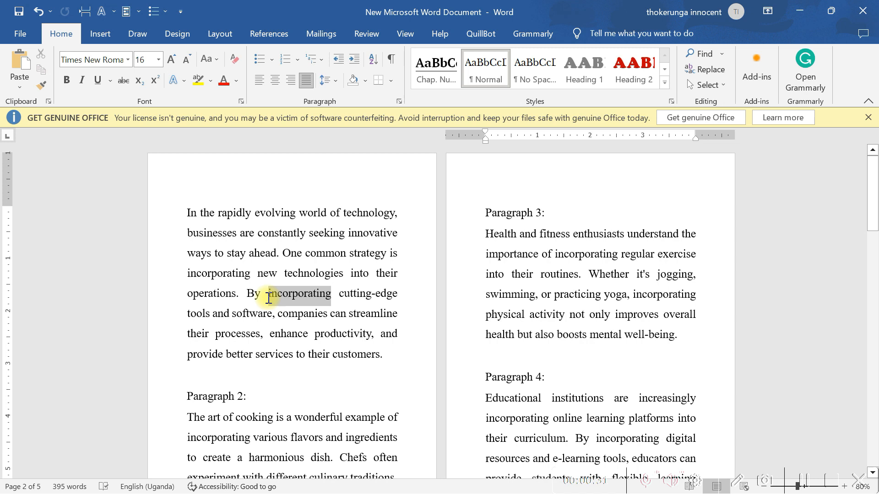
click(492, 335)
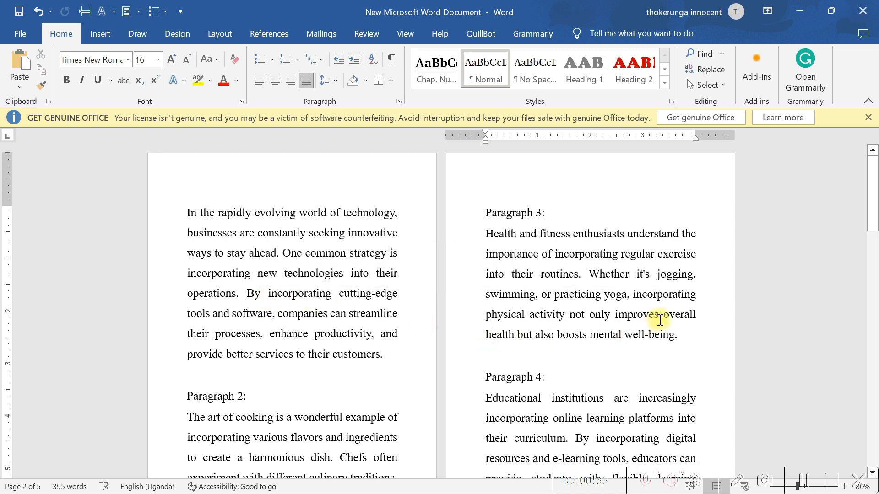
drag(633, 294, 707, 294)
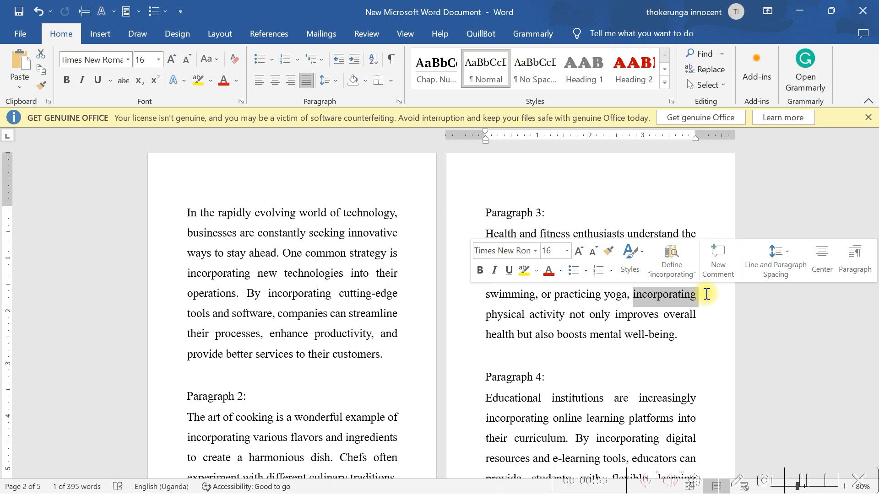
click(752, 287)
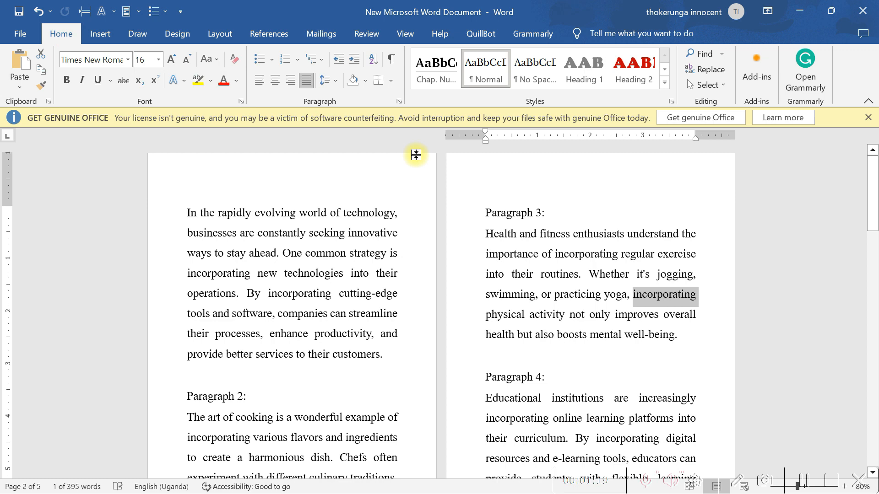
click(707, 68)
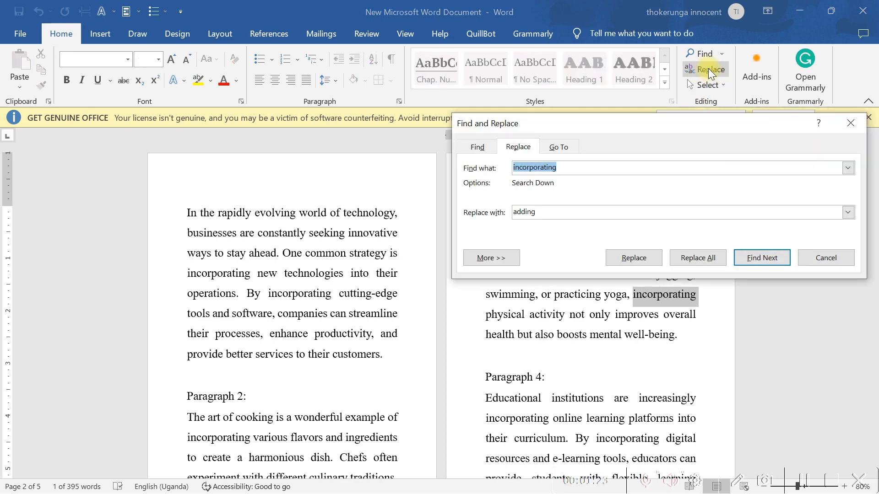
click(569, 167)
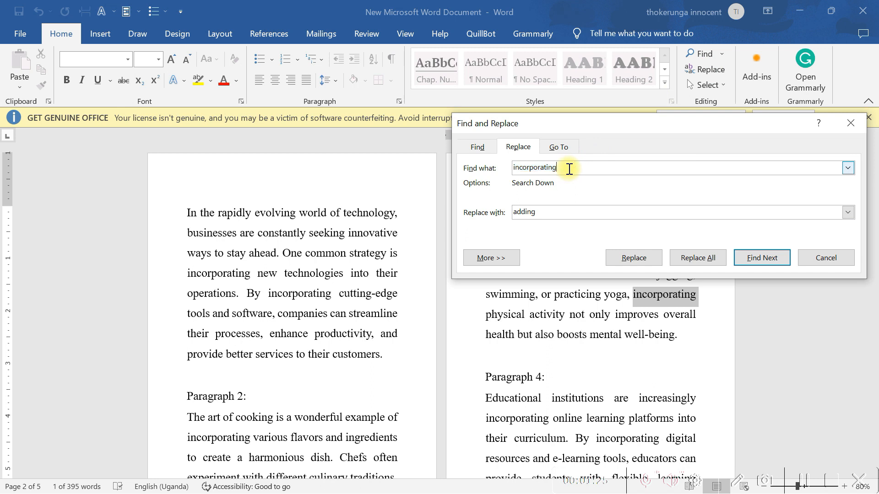
drag(569, 168, 498, 173)
click(559, 168)
drag(559, 168, 514, 170)
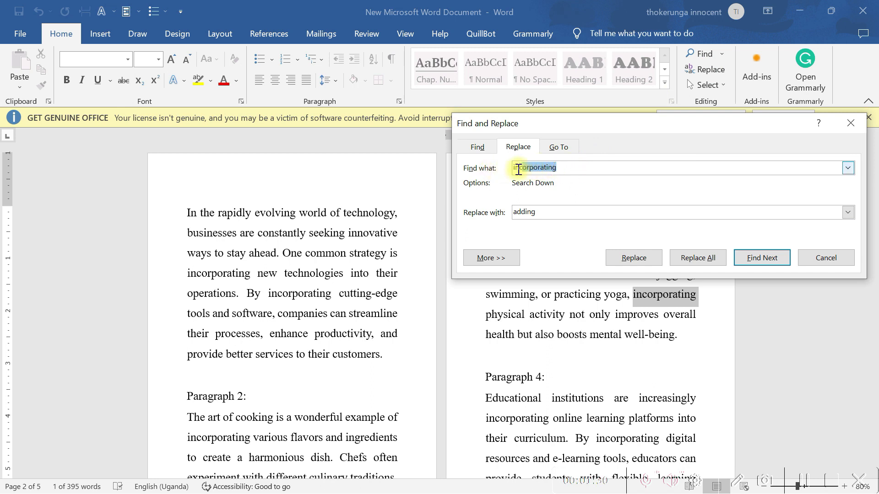
click(562, 169)
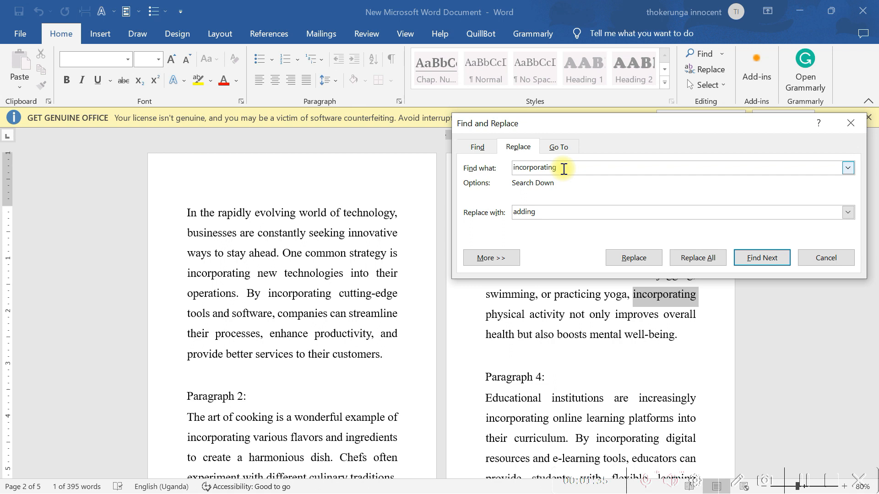
click(539, 212)
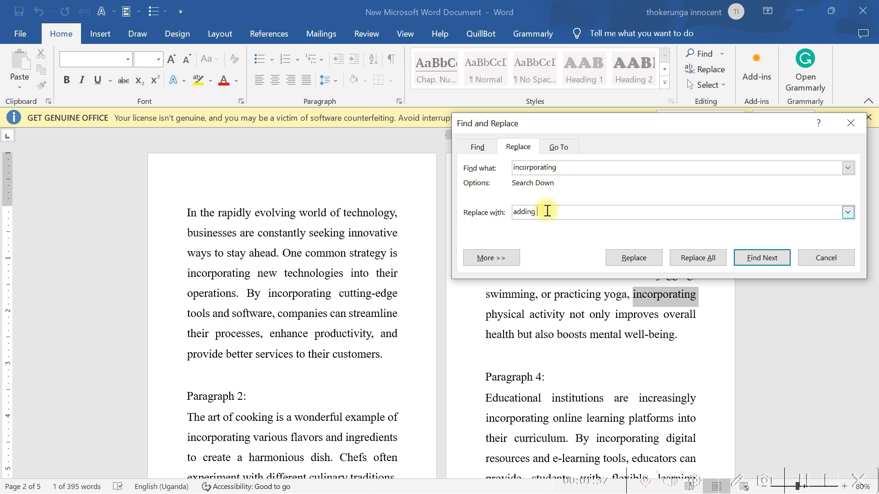
double_click(520, 210)
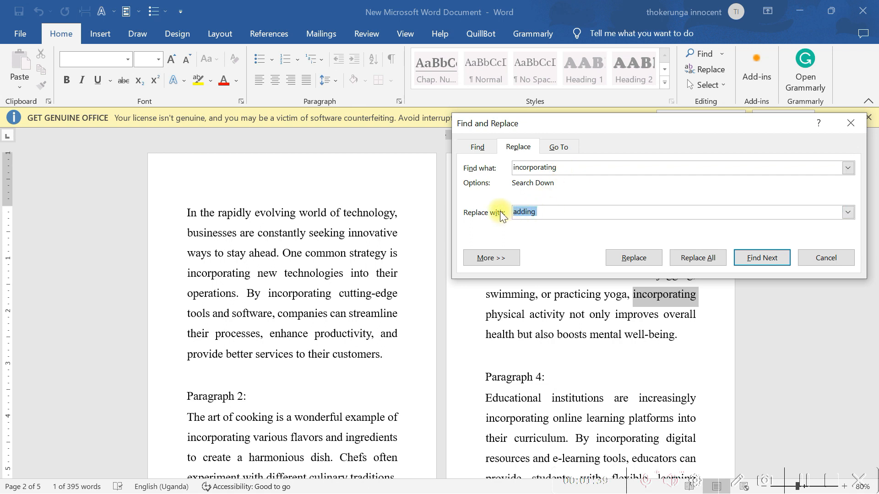
click(553, 213)
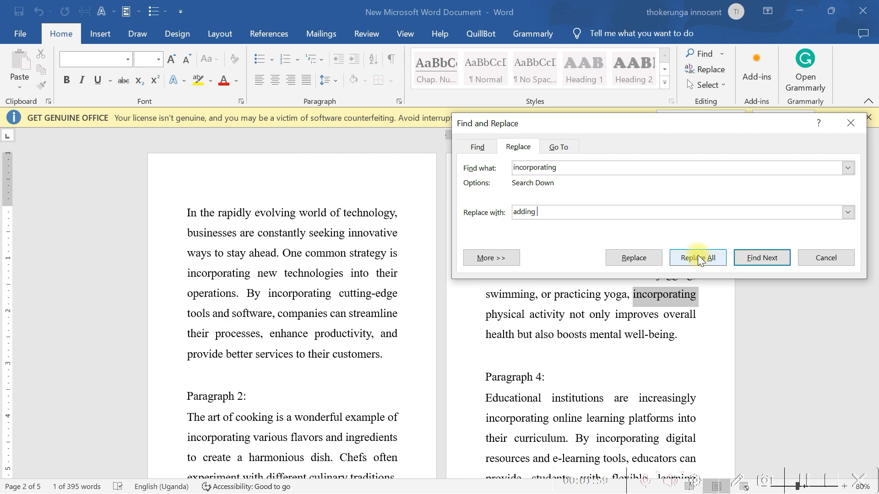
- Replace all 18 occurrences of 'incorporating' with 'adding', confirm the summary, then minimise Word
click(698, 254)
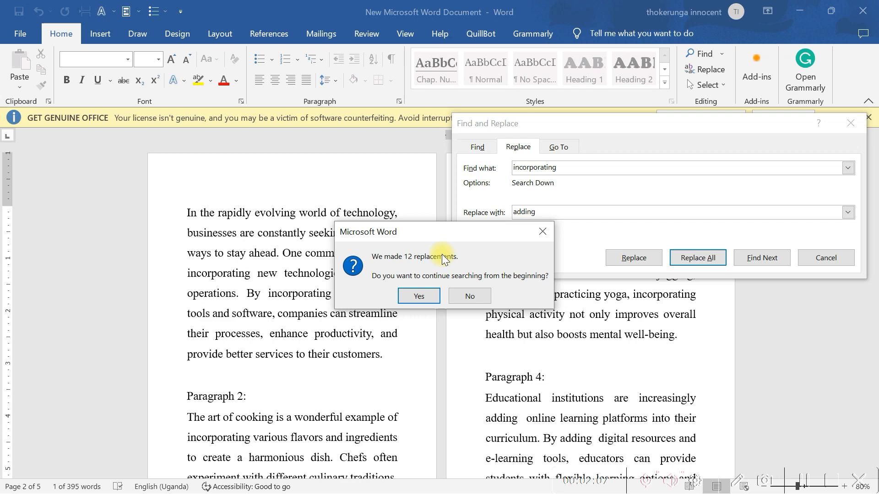
click(413, 300)
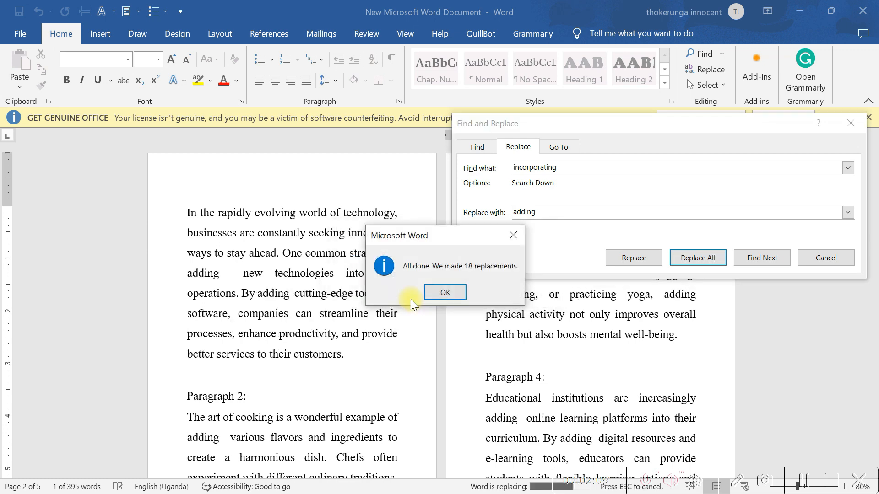
click(439, 294)
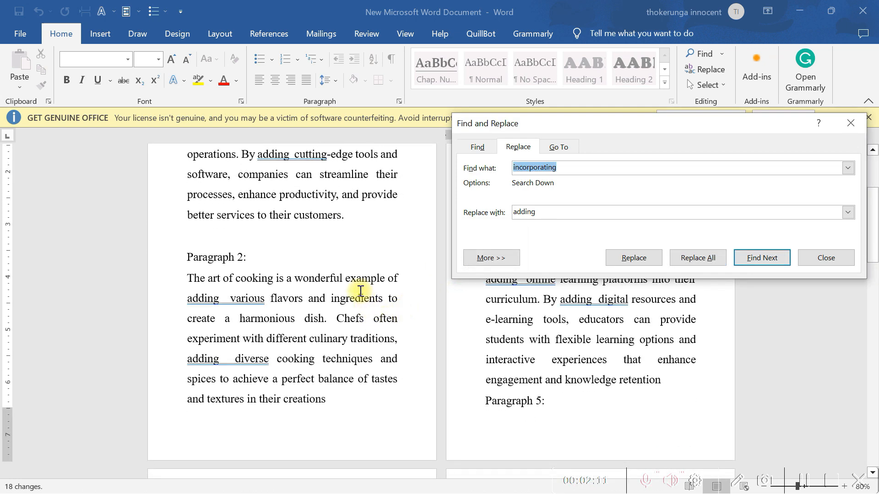
scroll(353, 291, up, 1)
scroll(345, 275, up, 1)
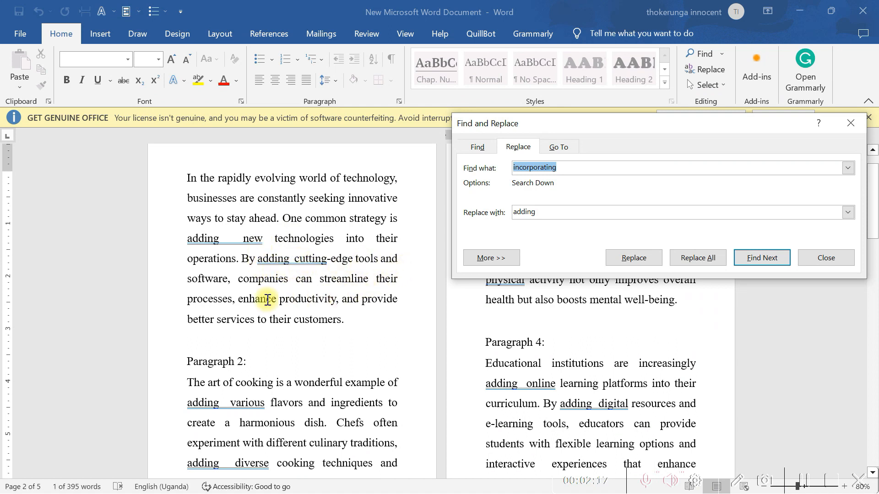
scroll(390, 331, down, 2)
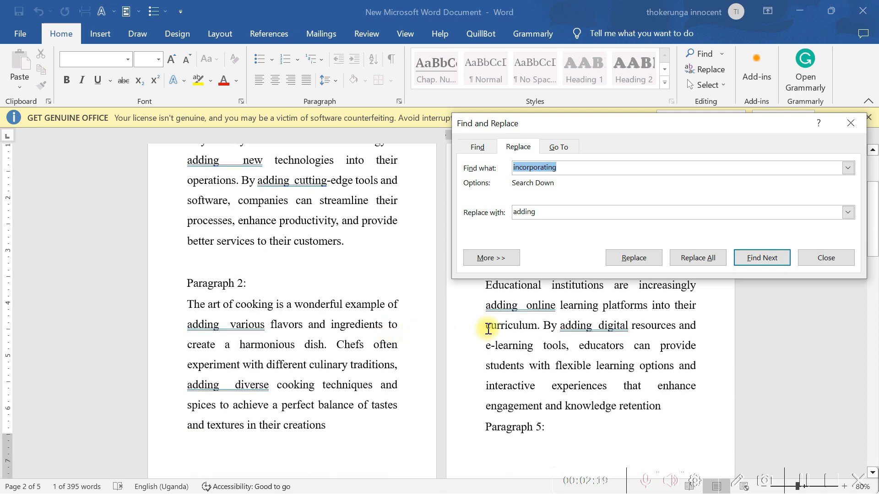
scroll(243, 386, down, 2)
scroll(244, 385, down, 2)
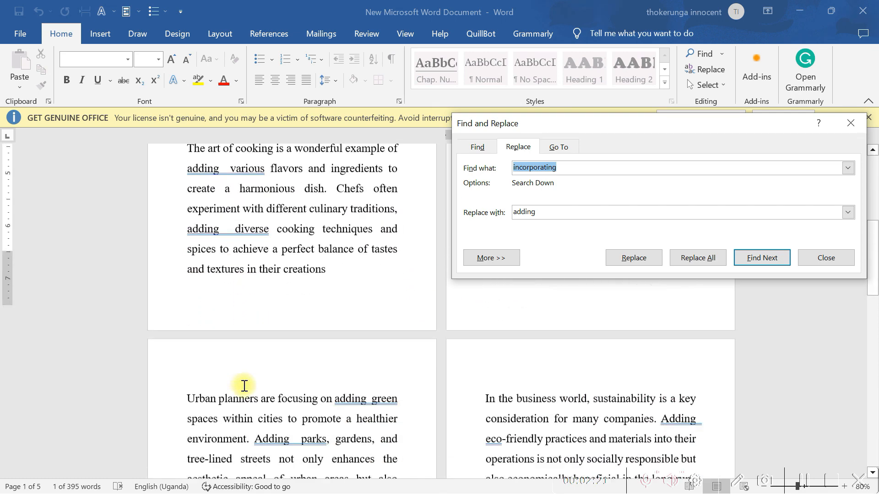
scroll(244, 386, down, 1)
scroll(244, 386, down, 2)
scroll(244, 386, down, 1)
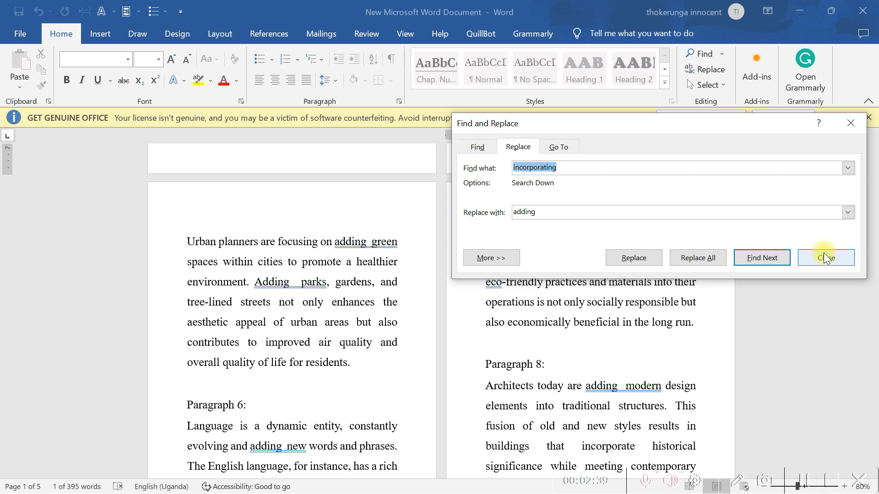
click(783, 359)
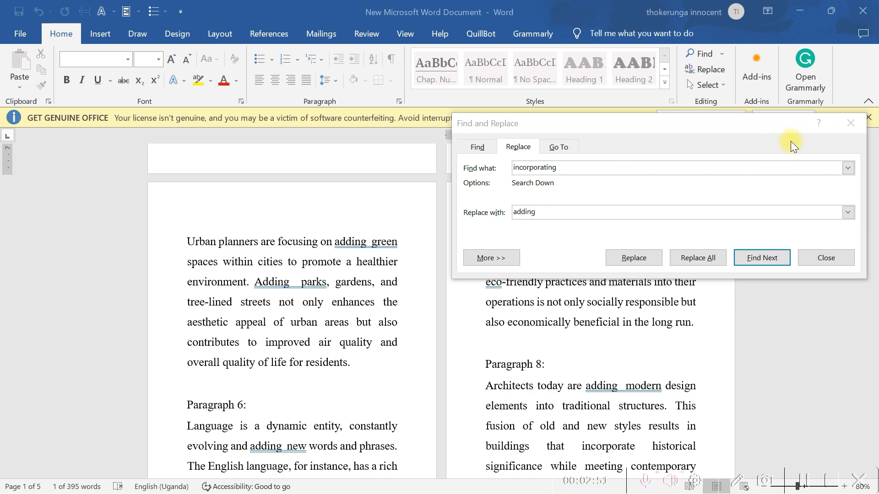
click(799, 11)
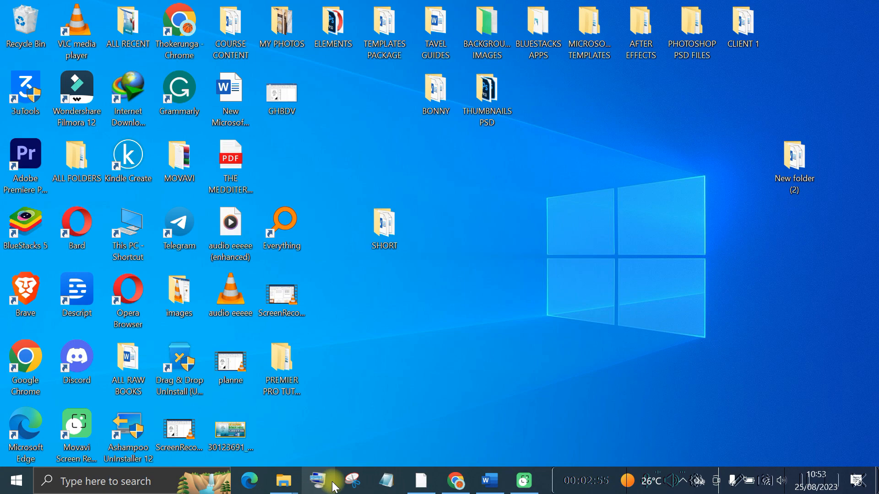
- Switch to the ChatGPT tab and open the 'Incorporating Synonyms' conversation
click(456, 485)
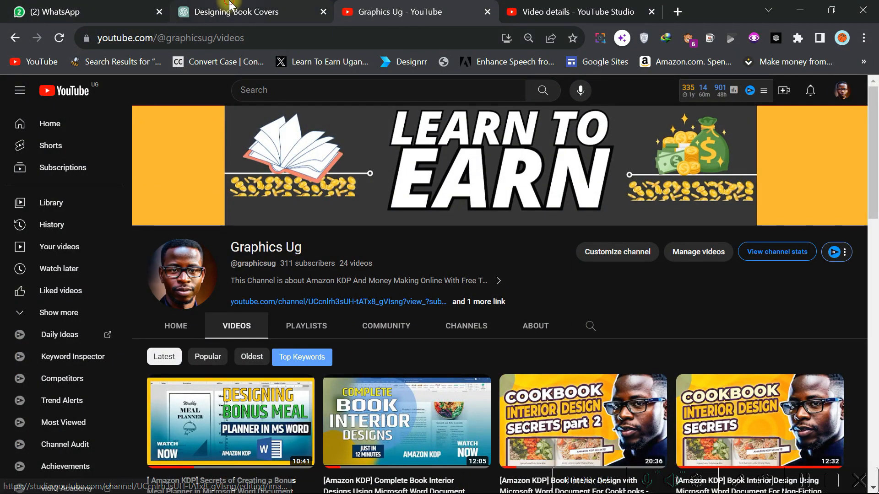
click(230, 7)
click(90, 189)
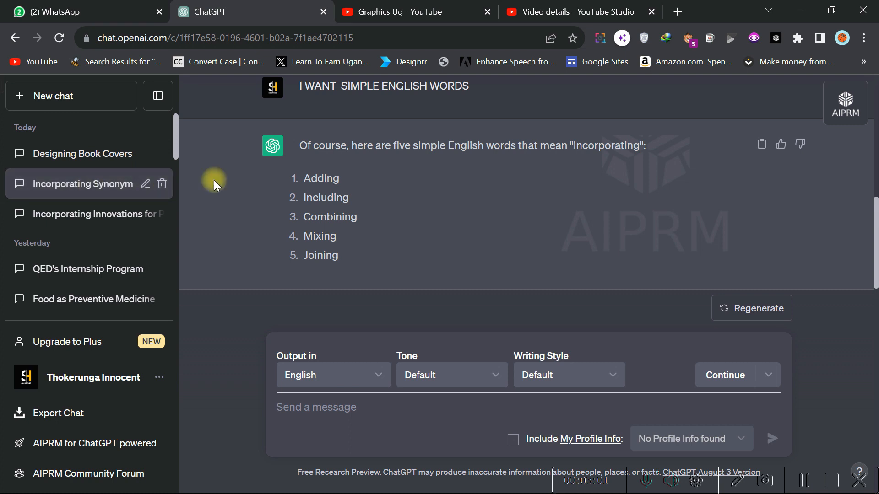
scroll(429, 204, up, 3)
scroll(430, 204, up, 2)
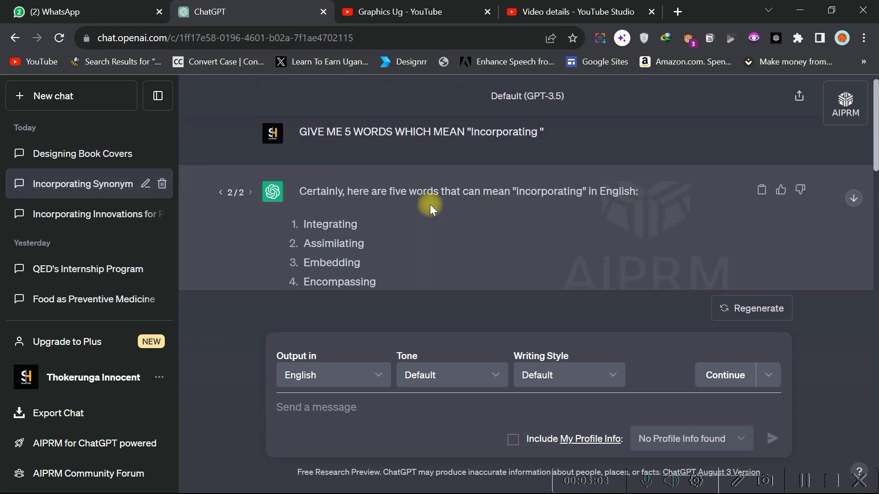
mouse_move(523, 132)
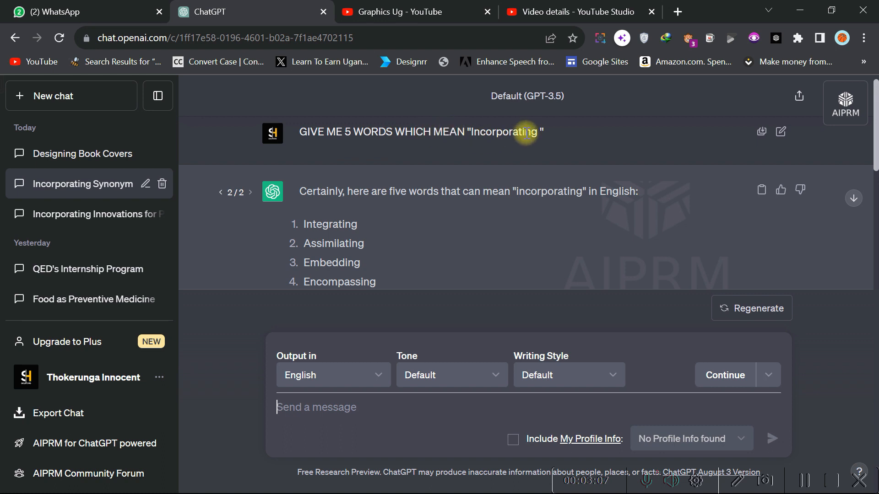
scroll(385, 201, down, 1)
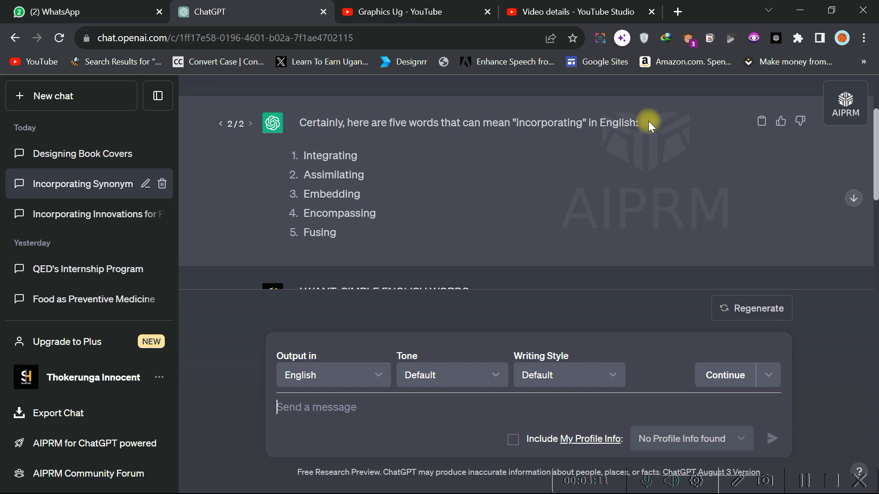
- Review the first synonym list: Integrating, Assimilating, Encompassing, Fusing, and the simple-words request
drag(364, 158, 307, 157)
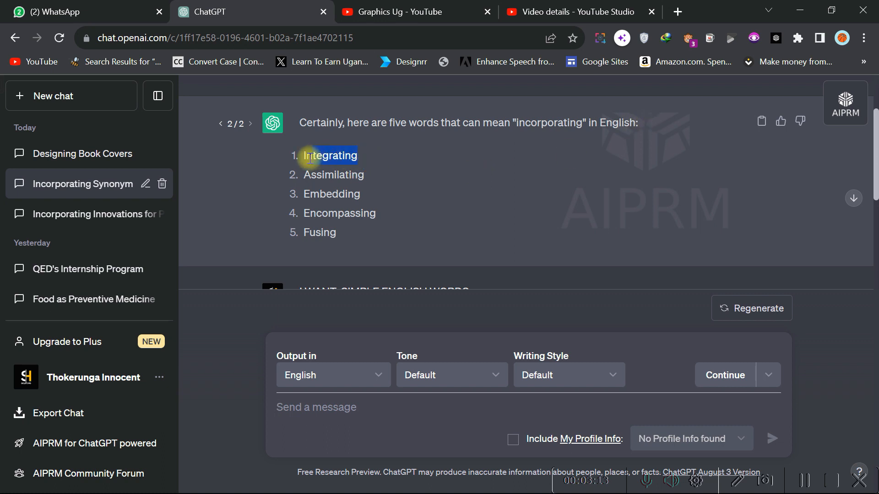
click(307, 156)
mouse_move(365, 175)
mouse_down()
mouse_move(322, 175)
mouse_move(326, 198)
mouse_up()
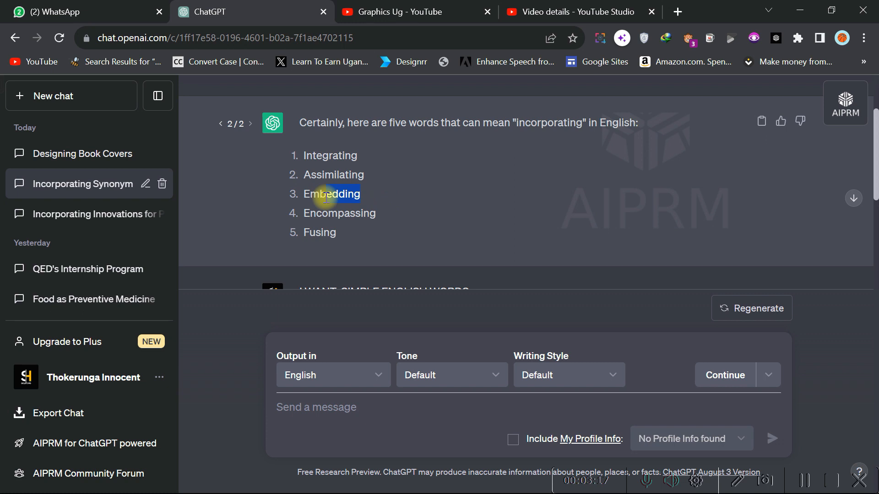
drag(376, 214, 341, 214)
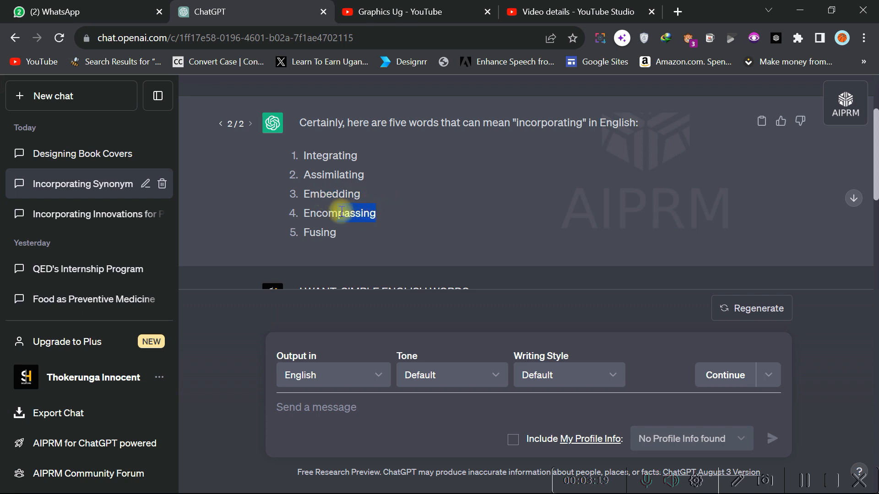
drag(309, 232, 334, 233)
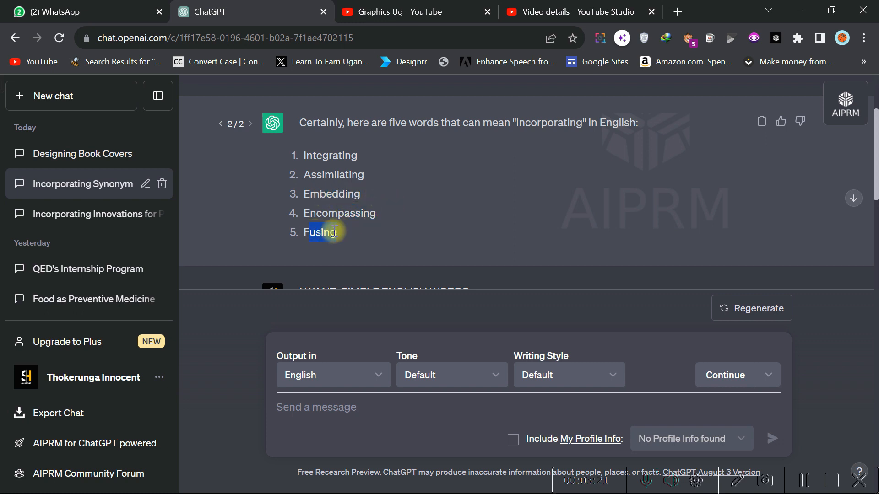
click(335, 232)
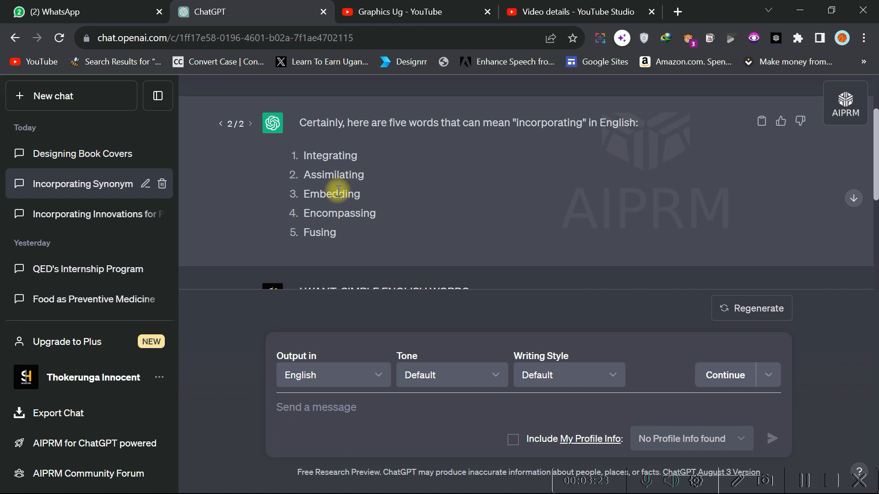
scroll(338, 191, down, 1)
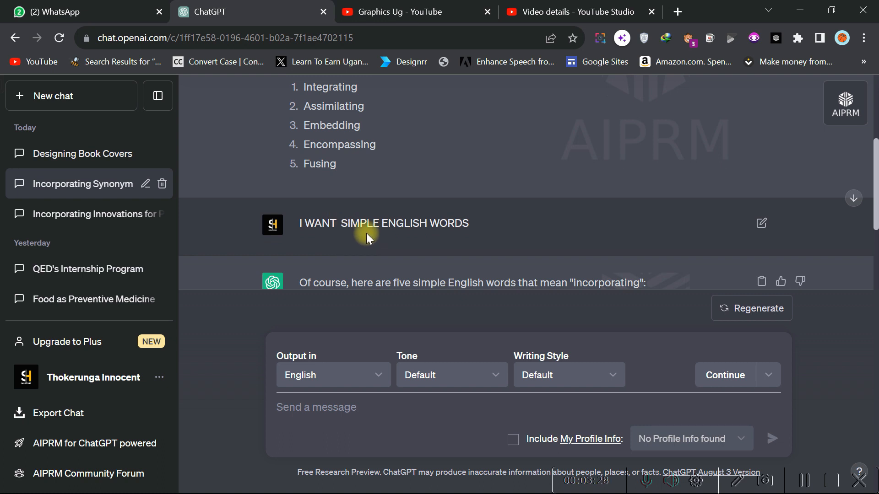
drag(479, 223, 405, 225)
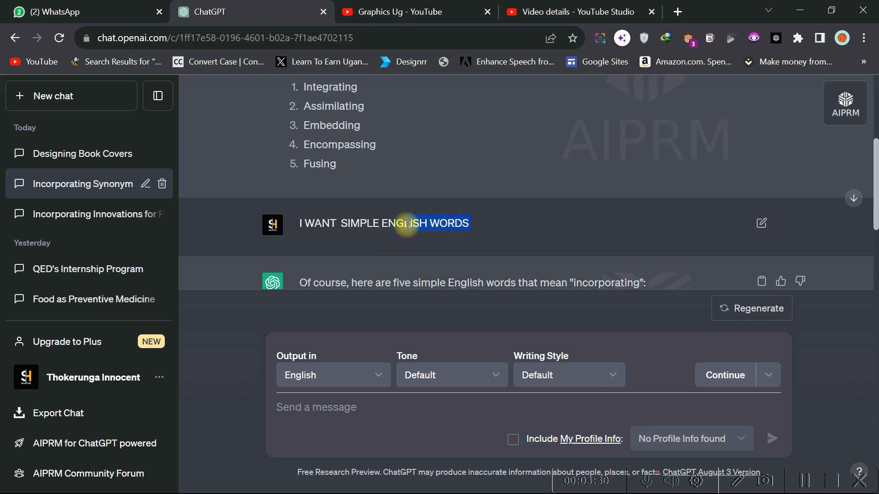
scroll(407, 224, down, 1)
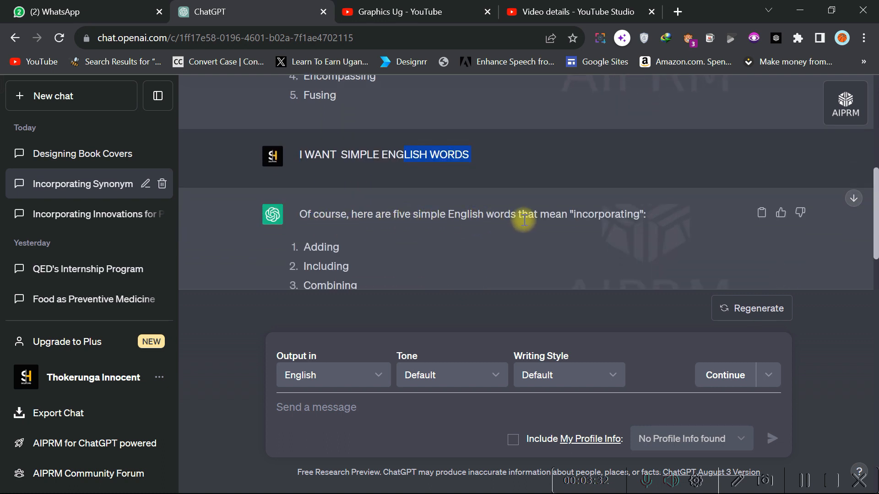
scroll(655, 215, down, 1)
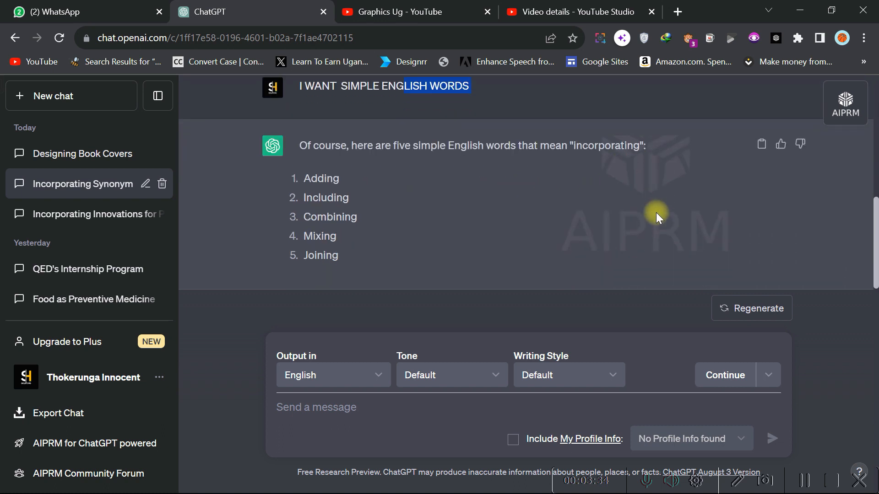
- Review the simple-word list: Adding, Including, Combining, Joining
drag(356, 178, 301, 179)
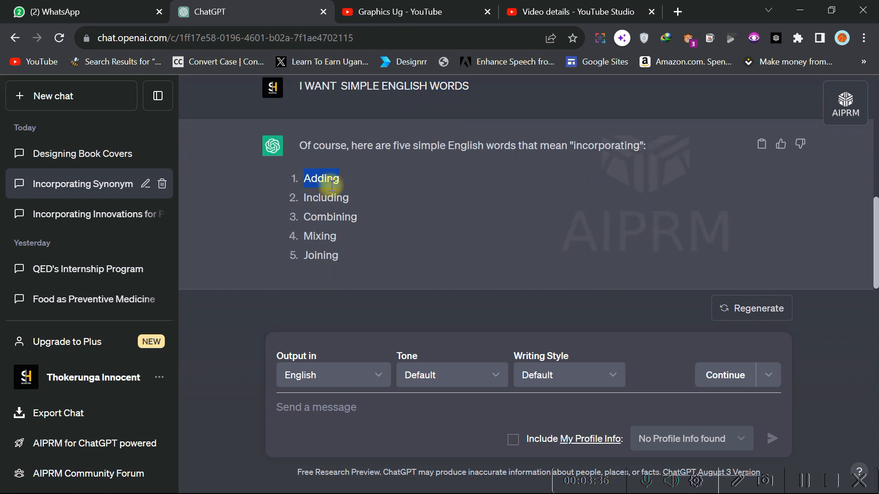
drag(370, 204, 298, 199)
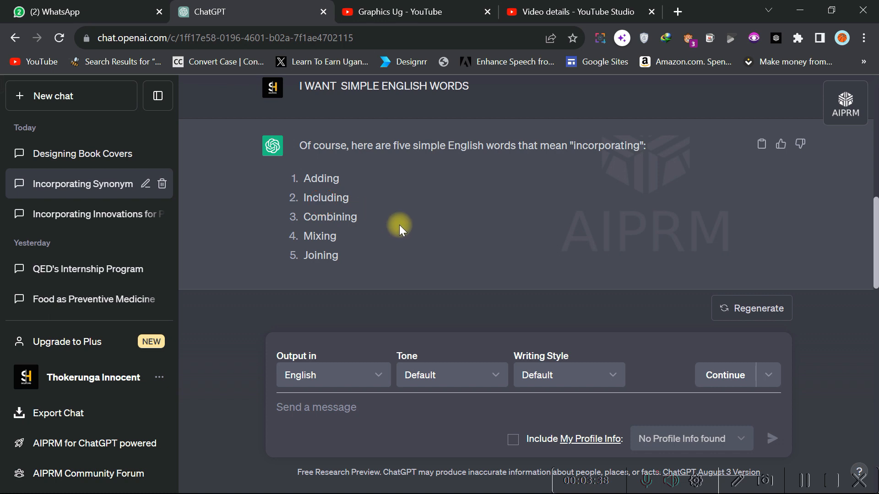
drag(399, 224, 326, 226)
click(368, 237)
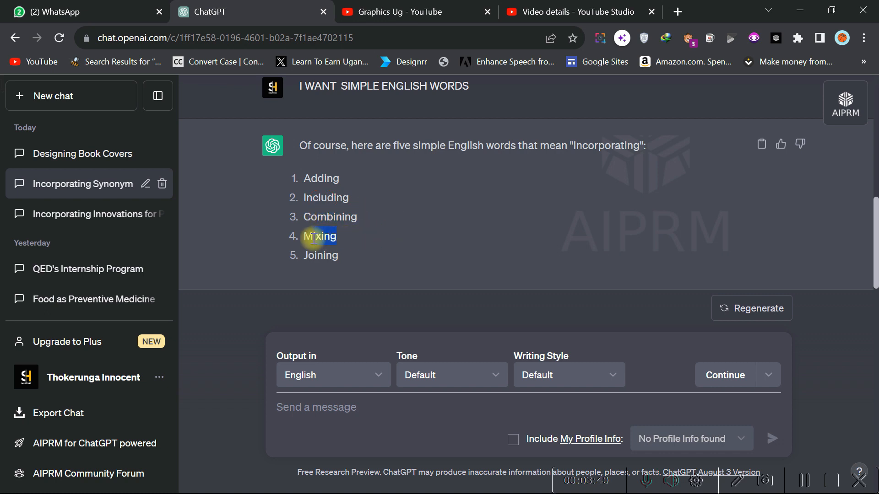
drag(366, 260, 303, 255)
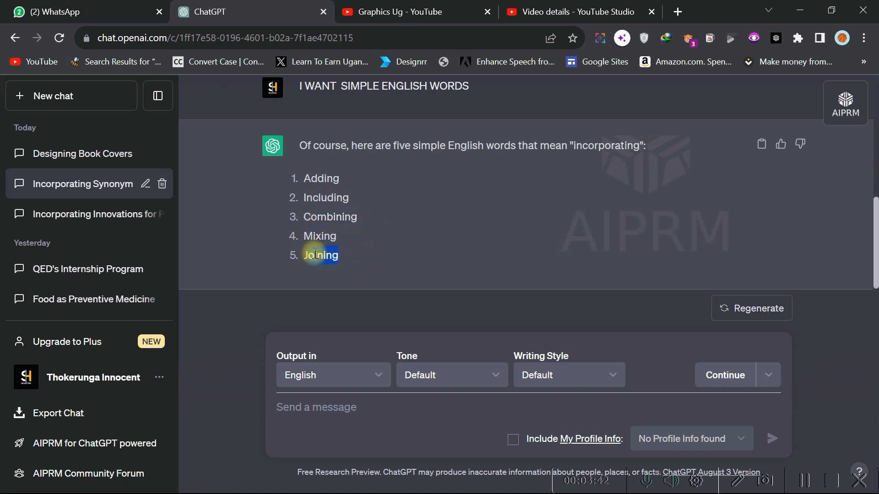
click(352, 253)
- Send the follow-up prompt 'more' and review the new words Merging, Blending, Uniting, Embracing
click(352, 408)
text(more)
key(Return)
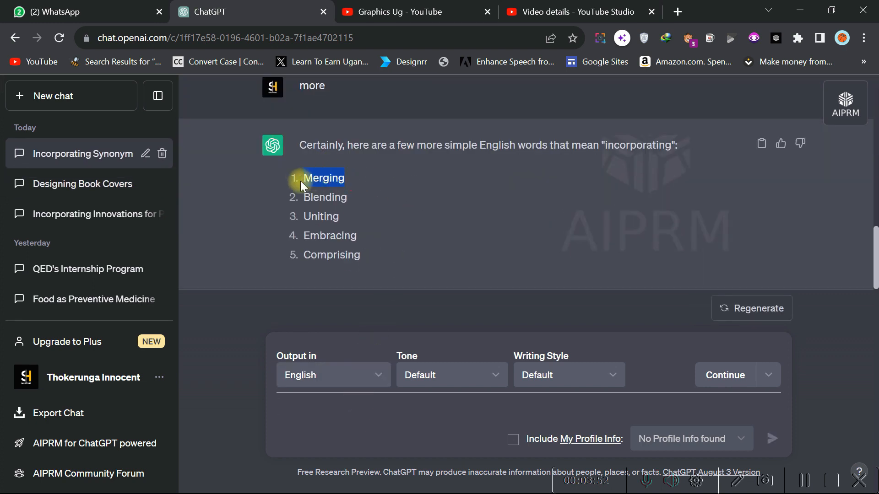
drag(382, 198, 296, 197)
drag(373, 215, 296, 216)
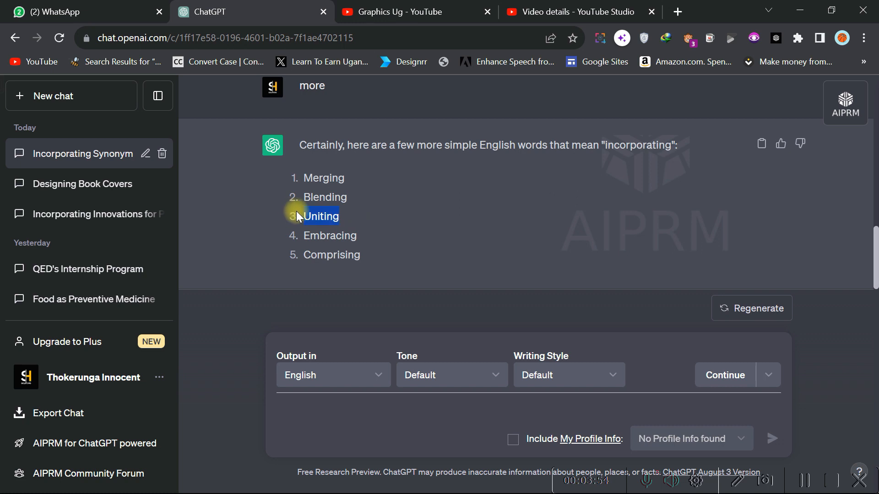
double_click(353, 236)
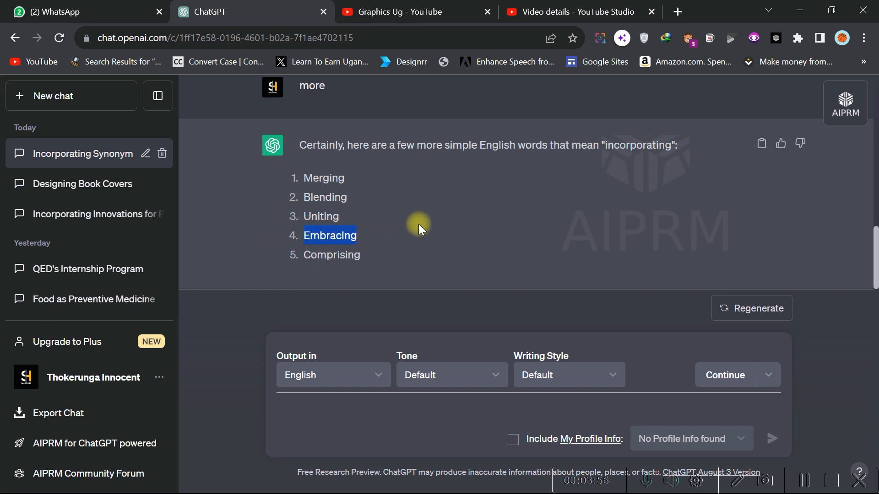